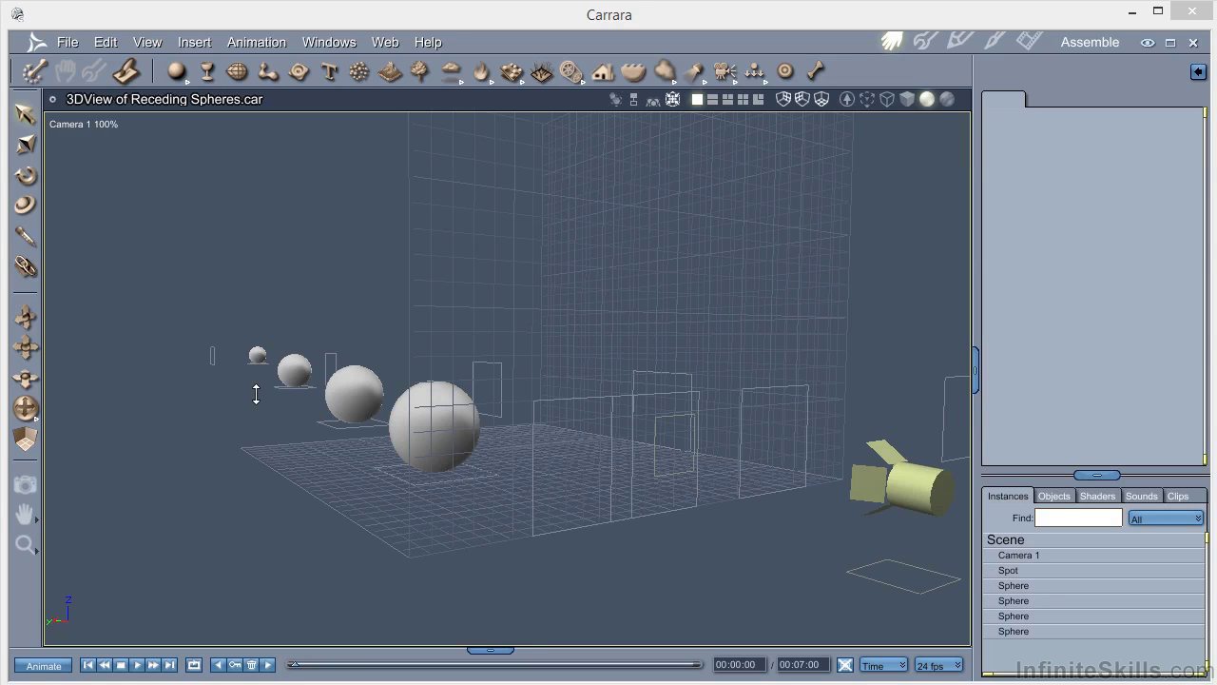
Check the scene from the Top view, then switch back to the Camera 1 perspective.
click(80, 124)
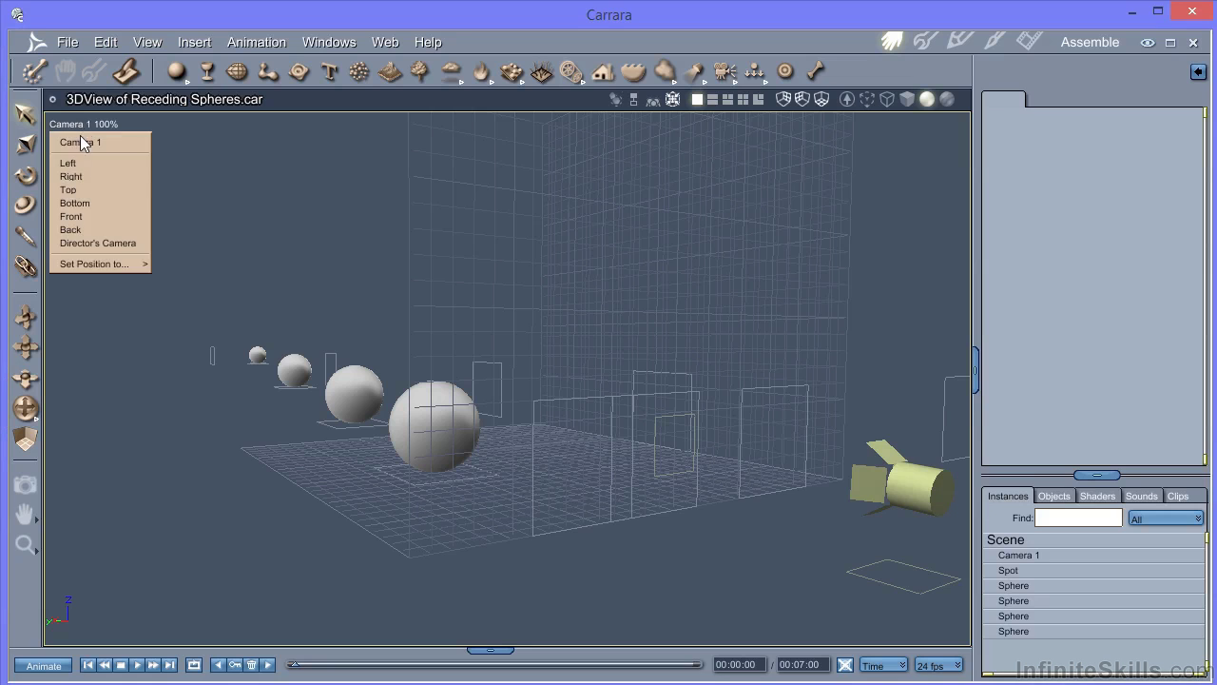
click(69, 190)
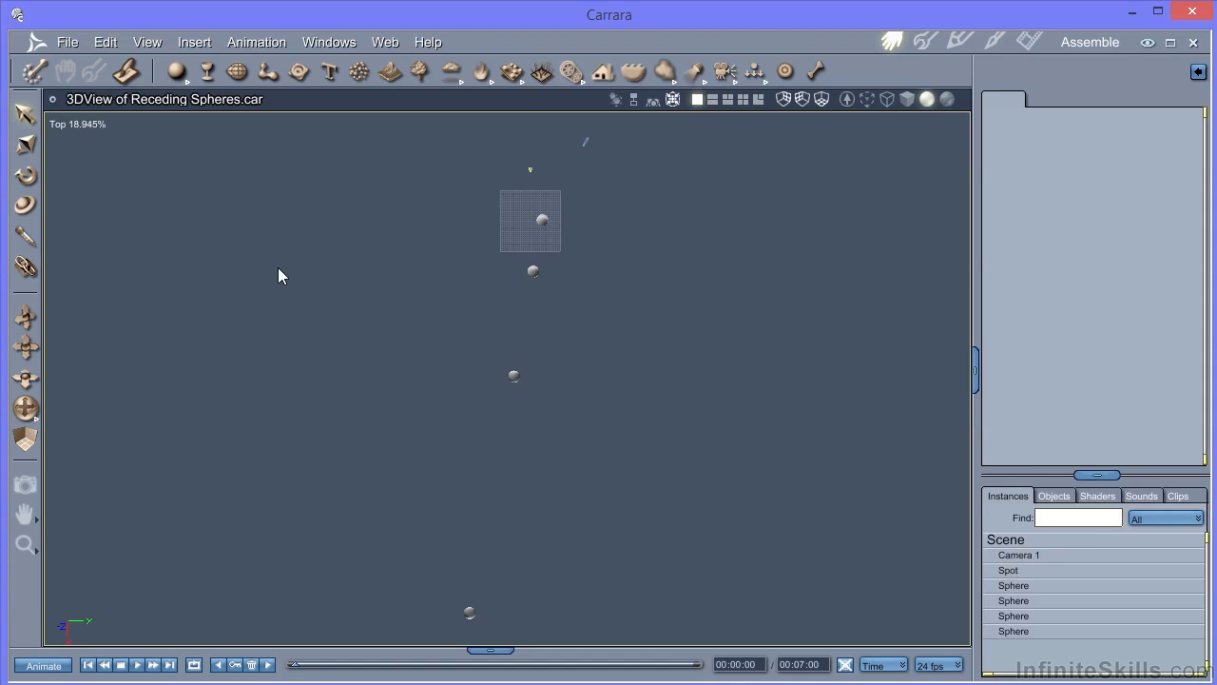
click(83, 124)
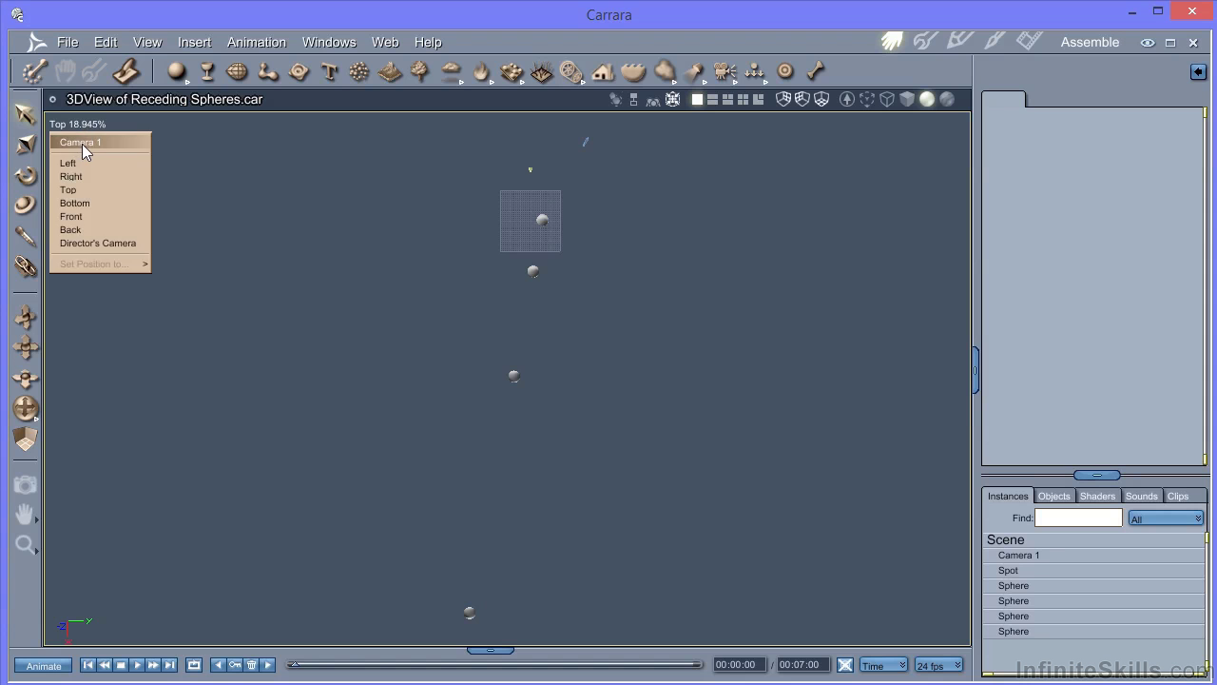
click(81, 143)
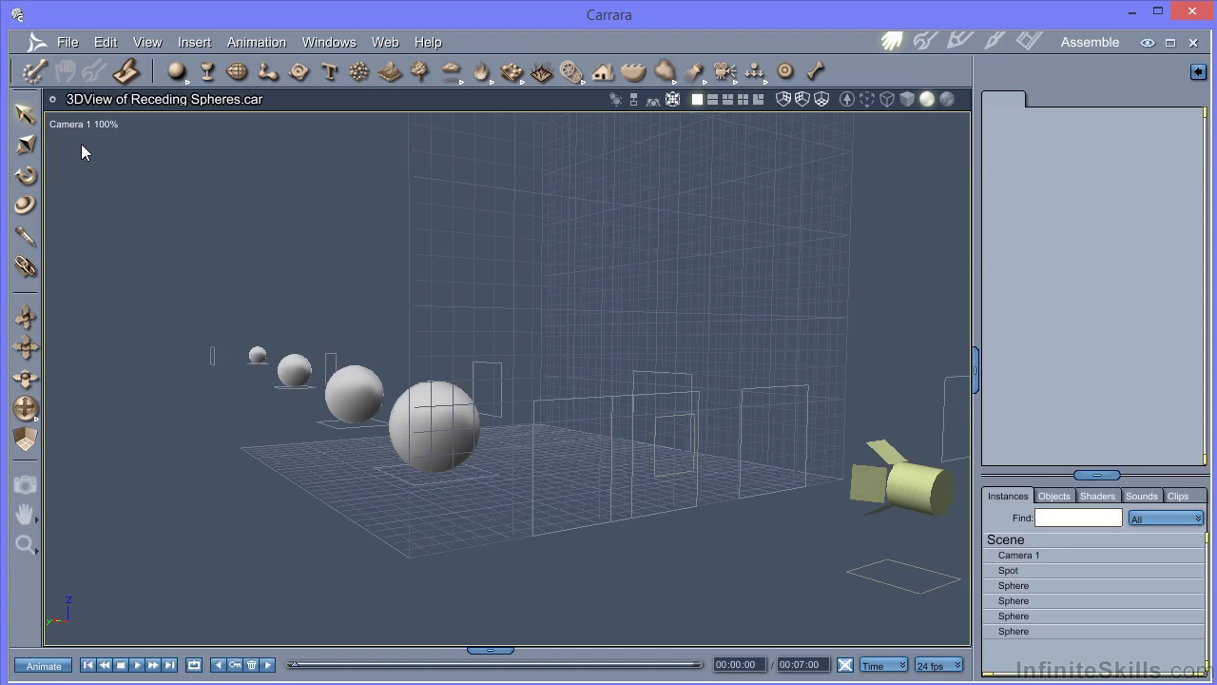
Render a test image, enlarge the Doc1.bmp window, and return to the Assemble room.
key(ctrl+r)
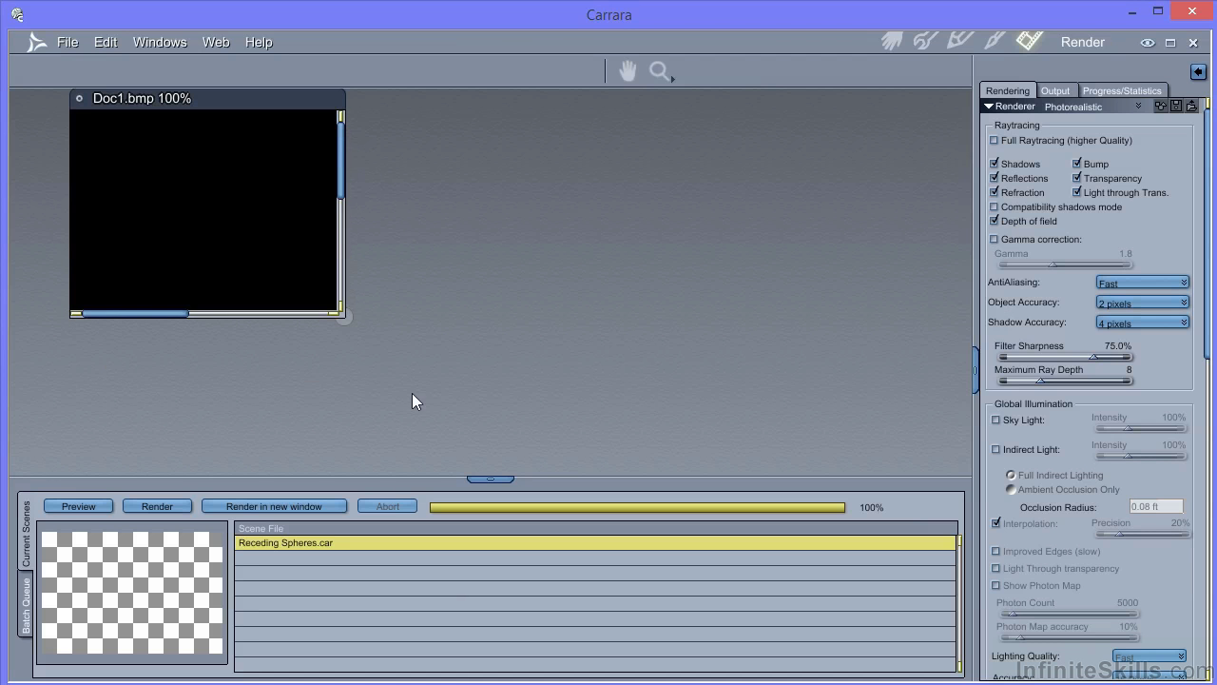
click(486, 476)
drag(341, 314, 700, 587)
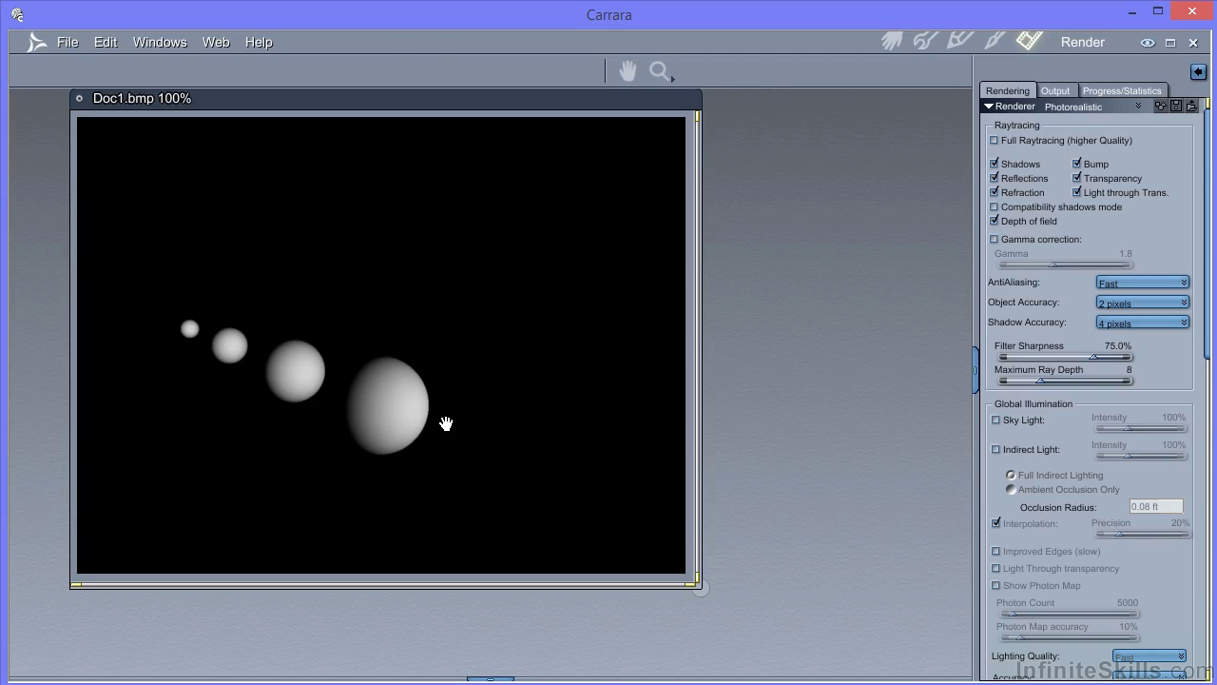
click(891, 42)
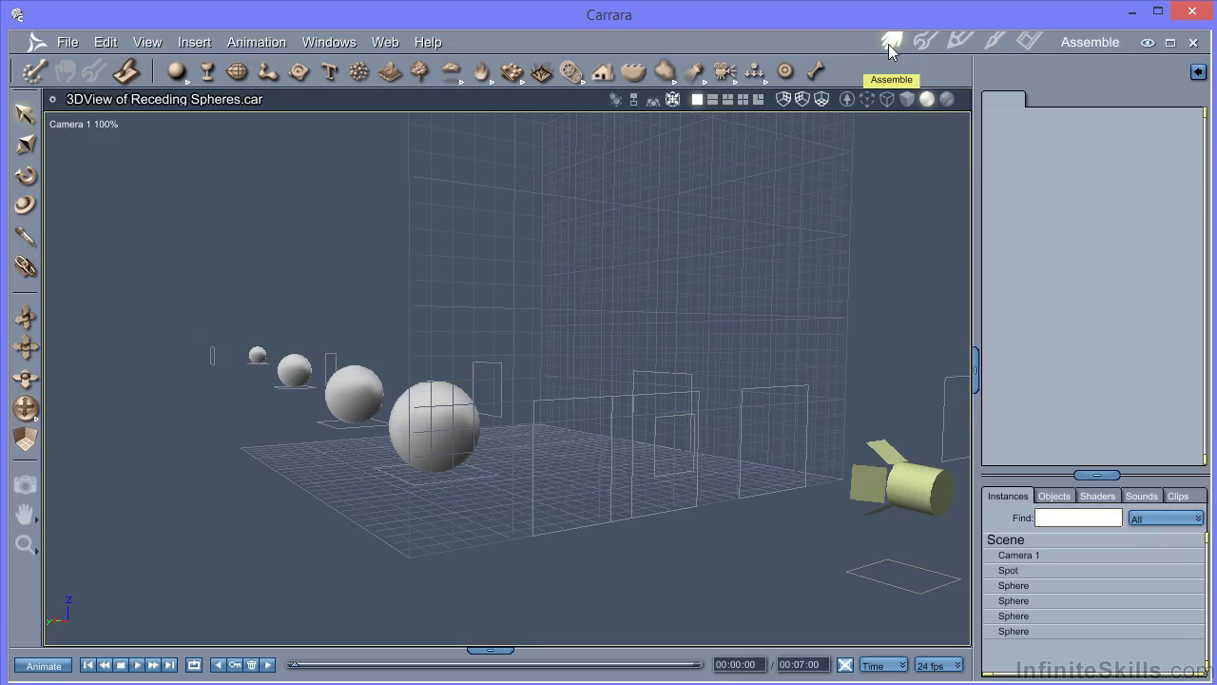
Shorten the Spot light's Range to 100 ft and render a test image.
click(1017, 571)
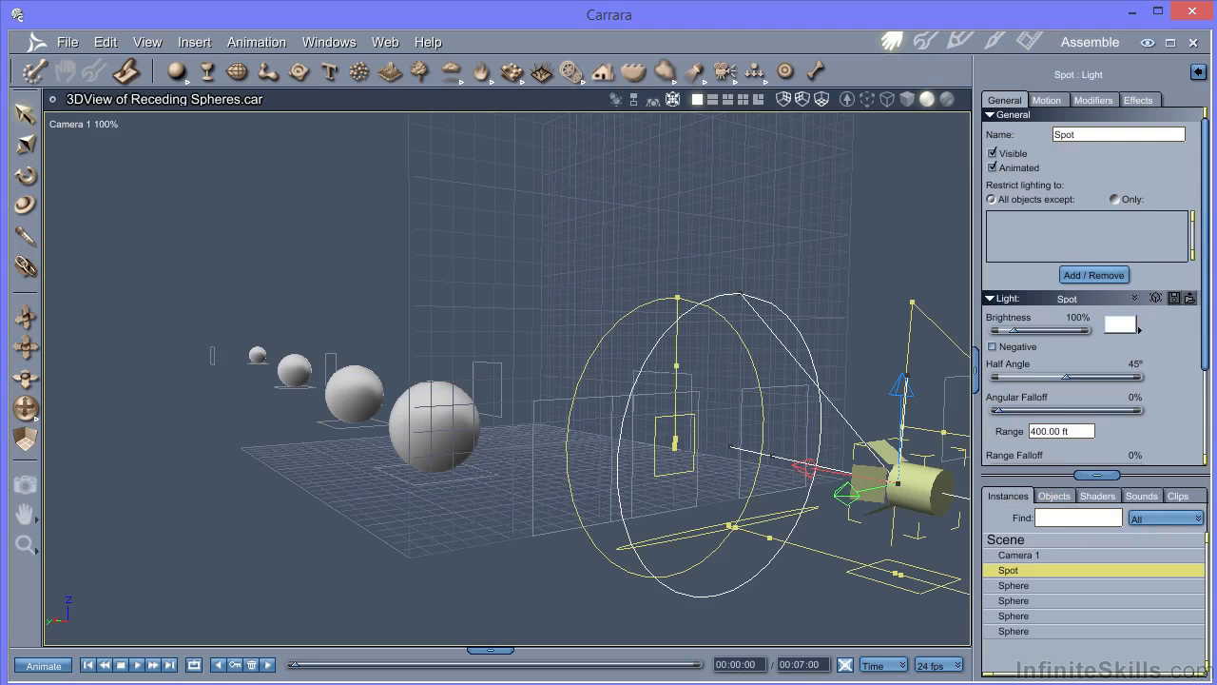
drag(1207, 277, 1207, 362)
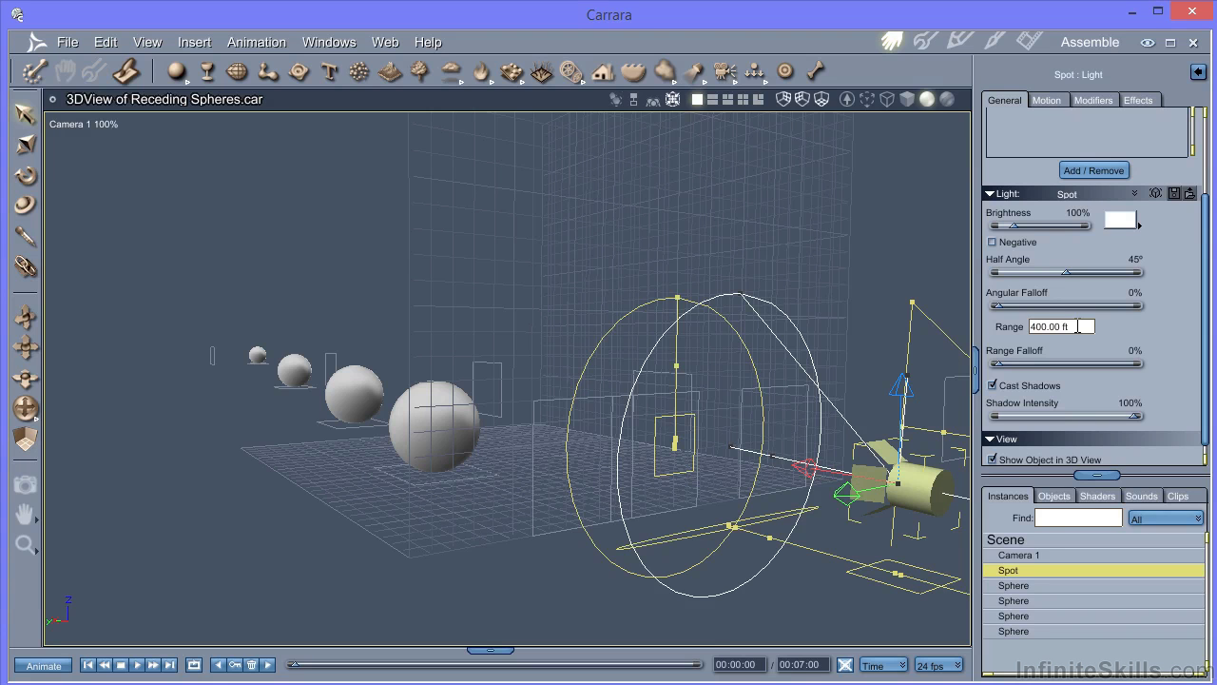
click(1077, 327)
text(100)
key(Return)
key(ctrl+r)
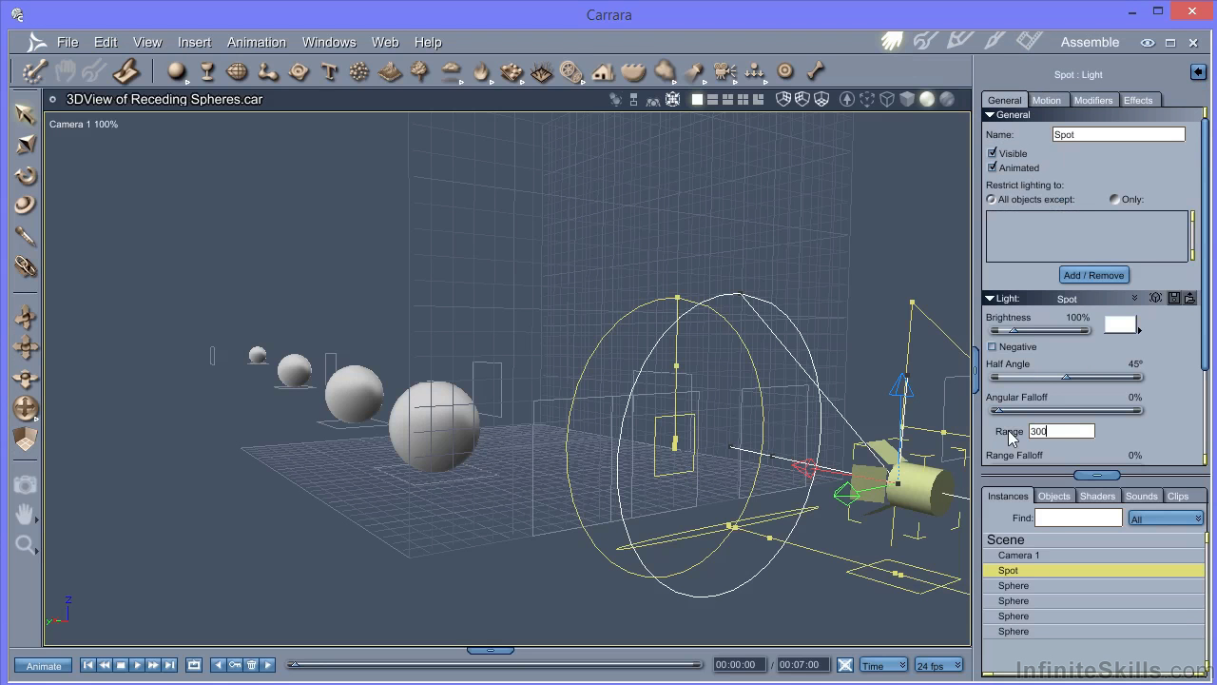
Commit the 300 ft Range, raise Range Falloff to 100%, and render again.
key(Return)
drag(1206, 325, 1209, 396)
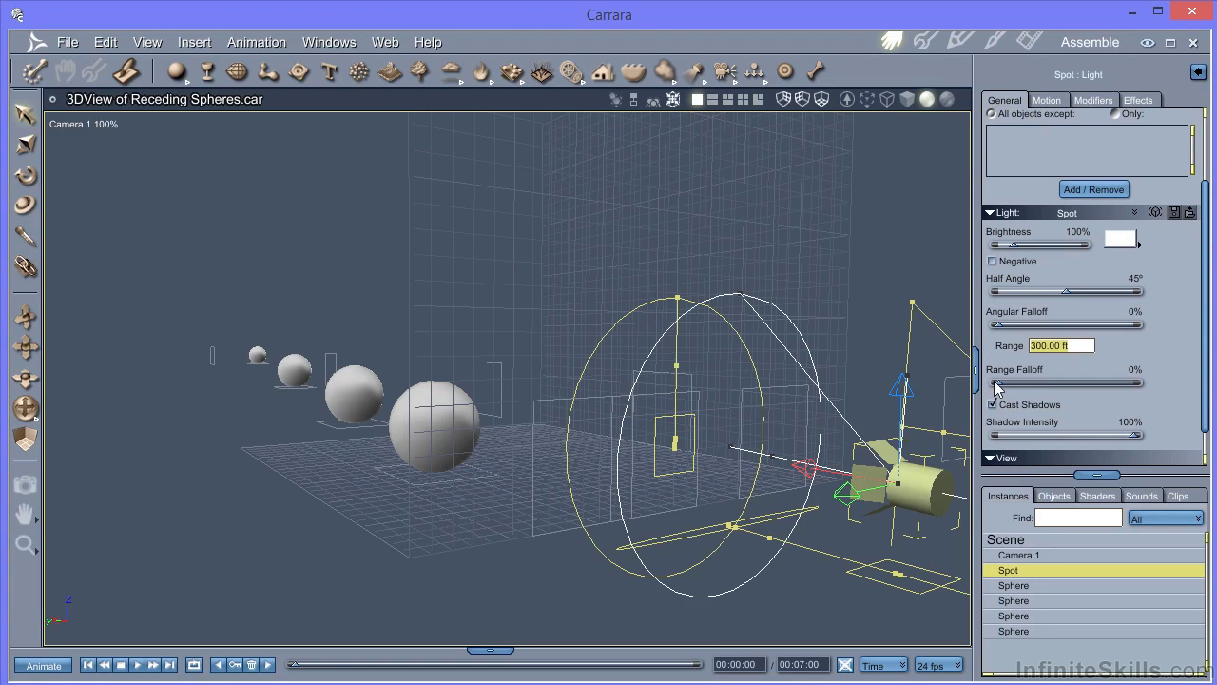
drag(997, 385, 1154, 378)
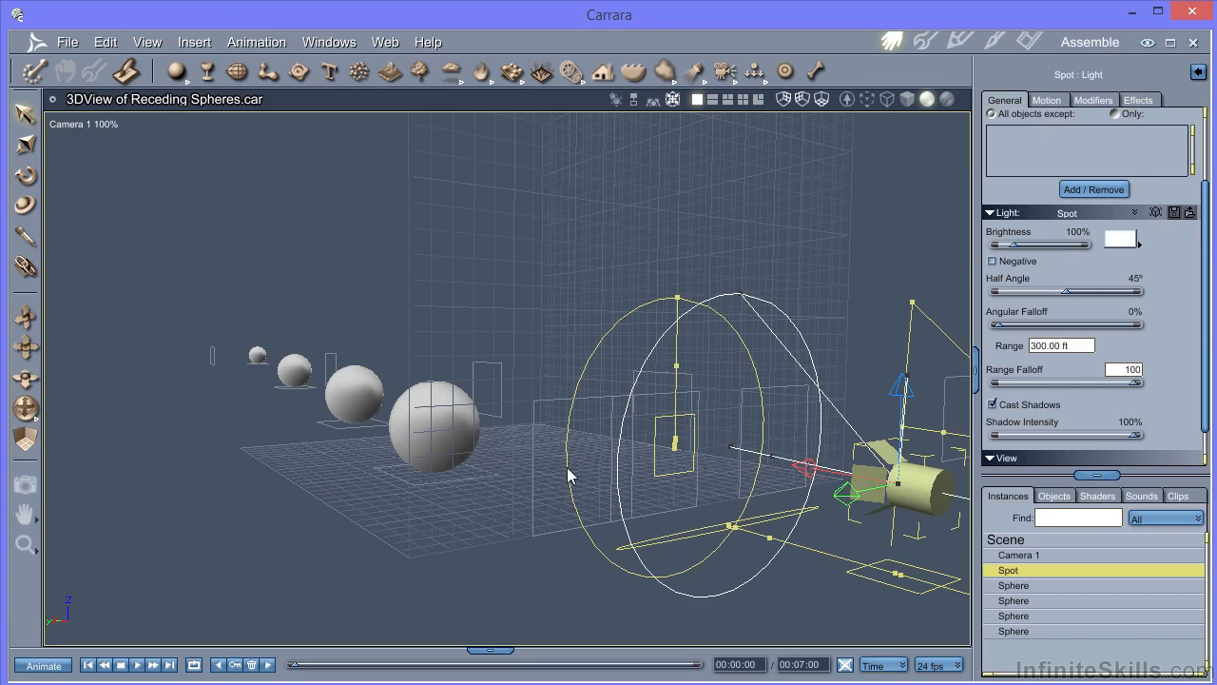
key(ctrl+r)
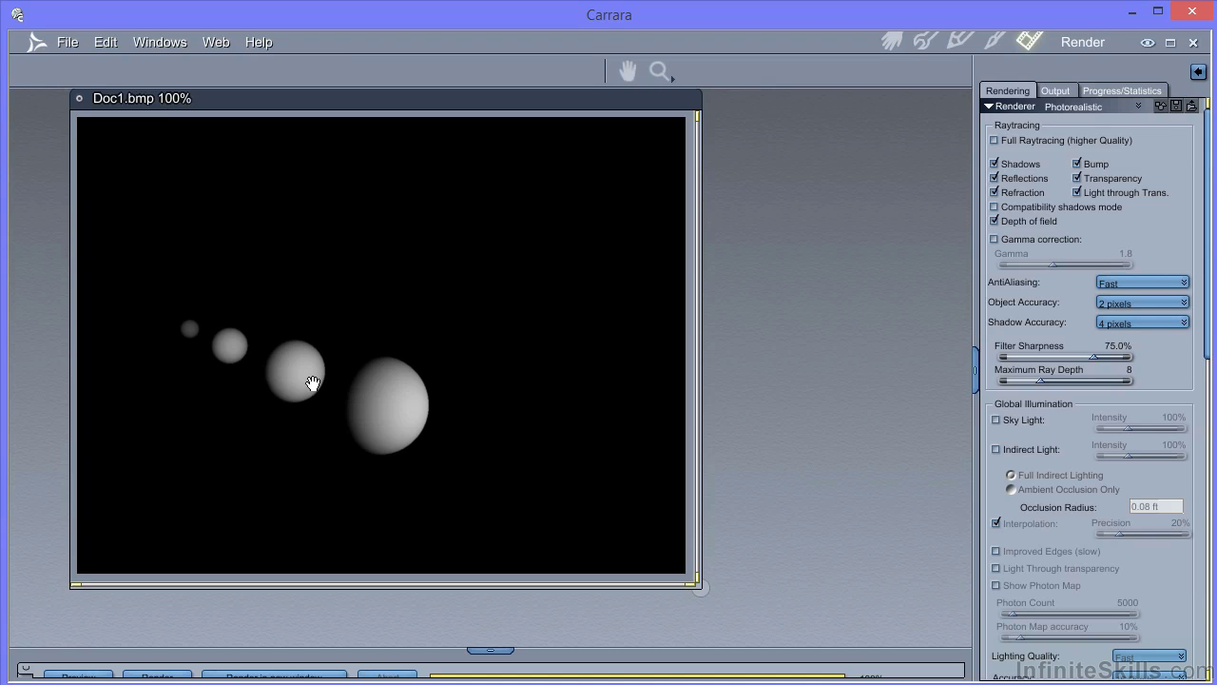
Return to the Assemble room and scroll down the Spot light's properties.
click(891, 42)
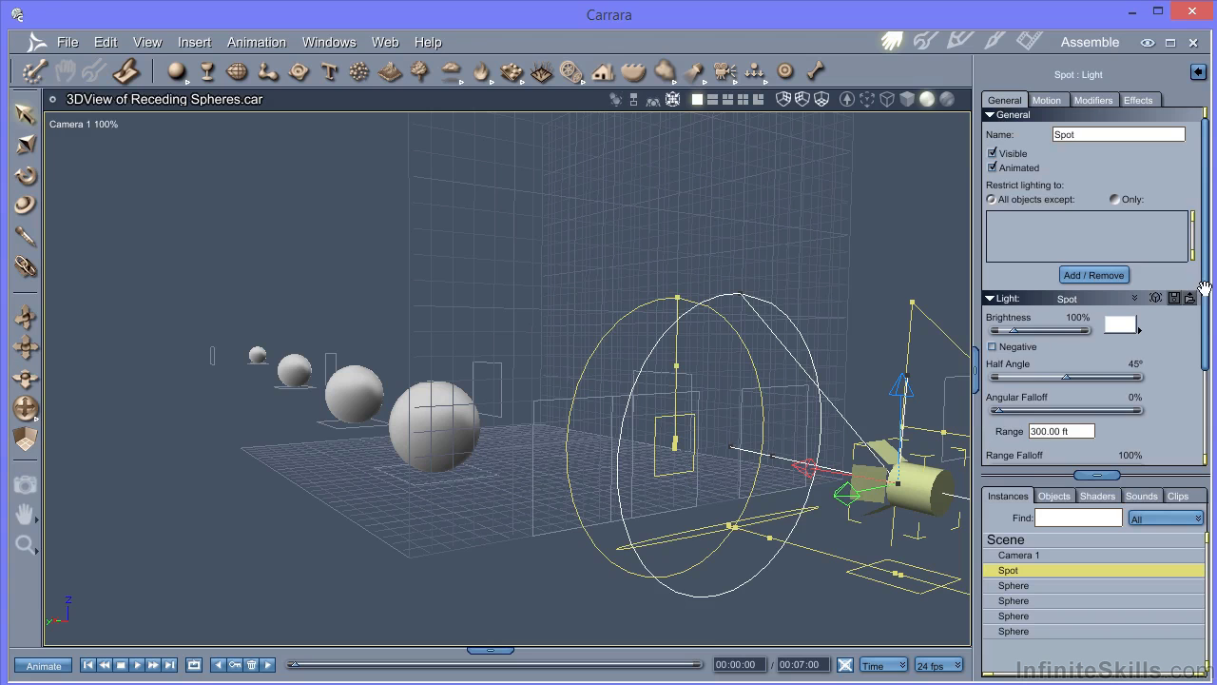
drag(1204, 291, 1180, 366)
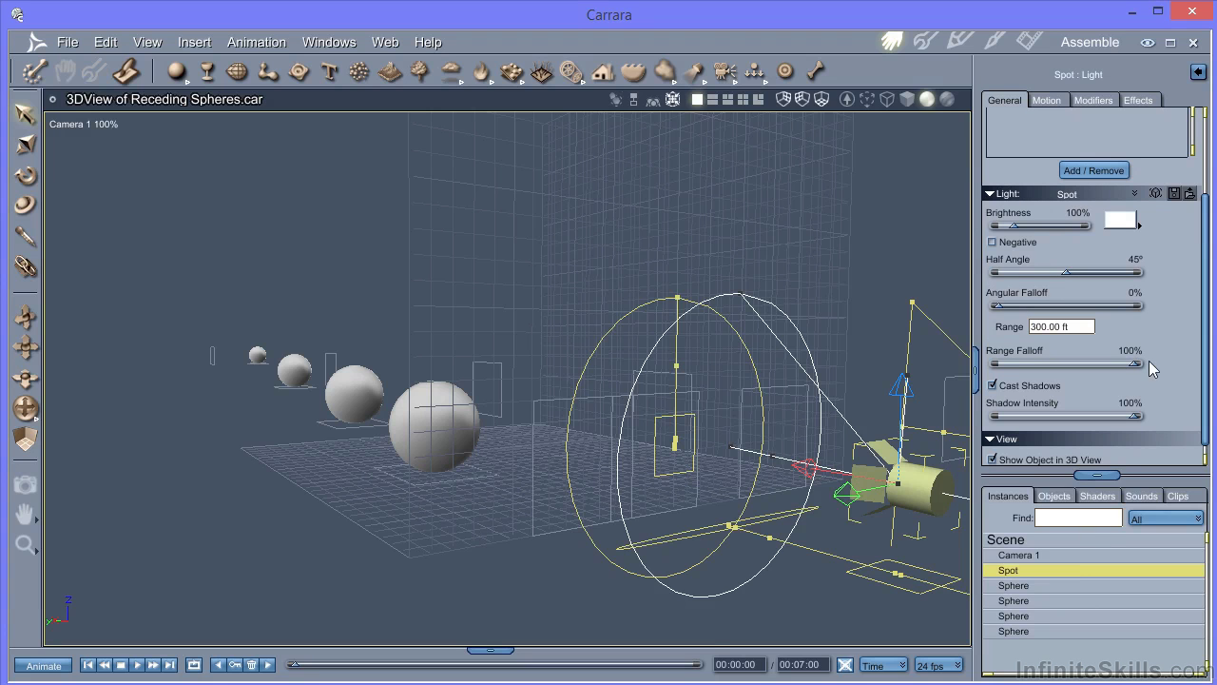
Convert the spot into a tube light and tilt its near end down-left.
click(1134, 194)
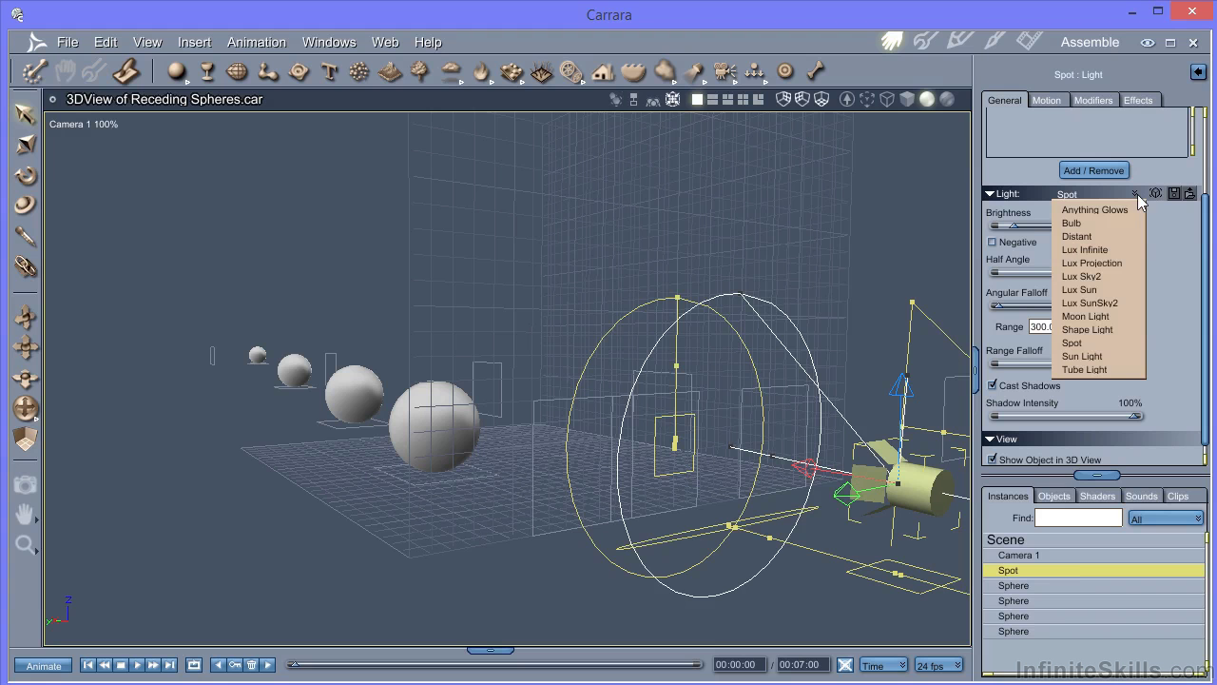
click(1094, 370)
key(r)
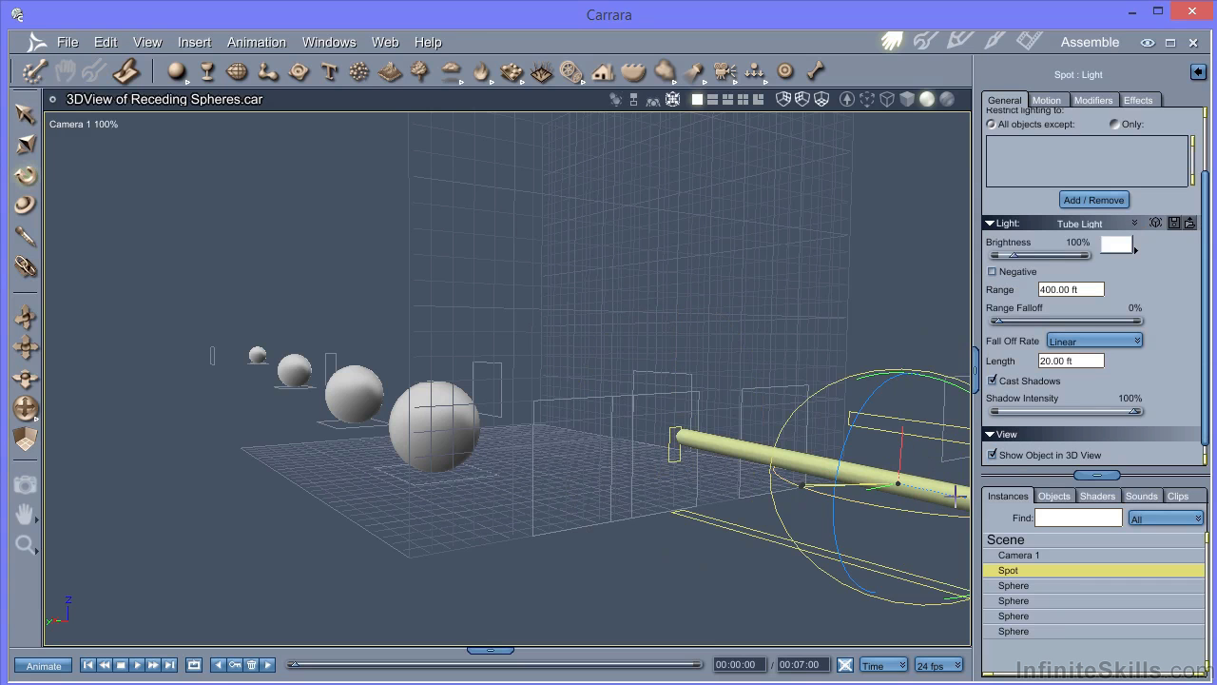
drag(961, 391, 940, 348)
key(ctrl+z)
drag(920, 471, 898, 582)
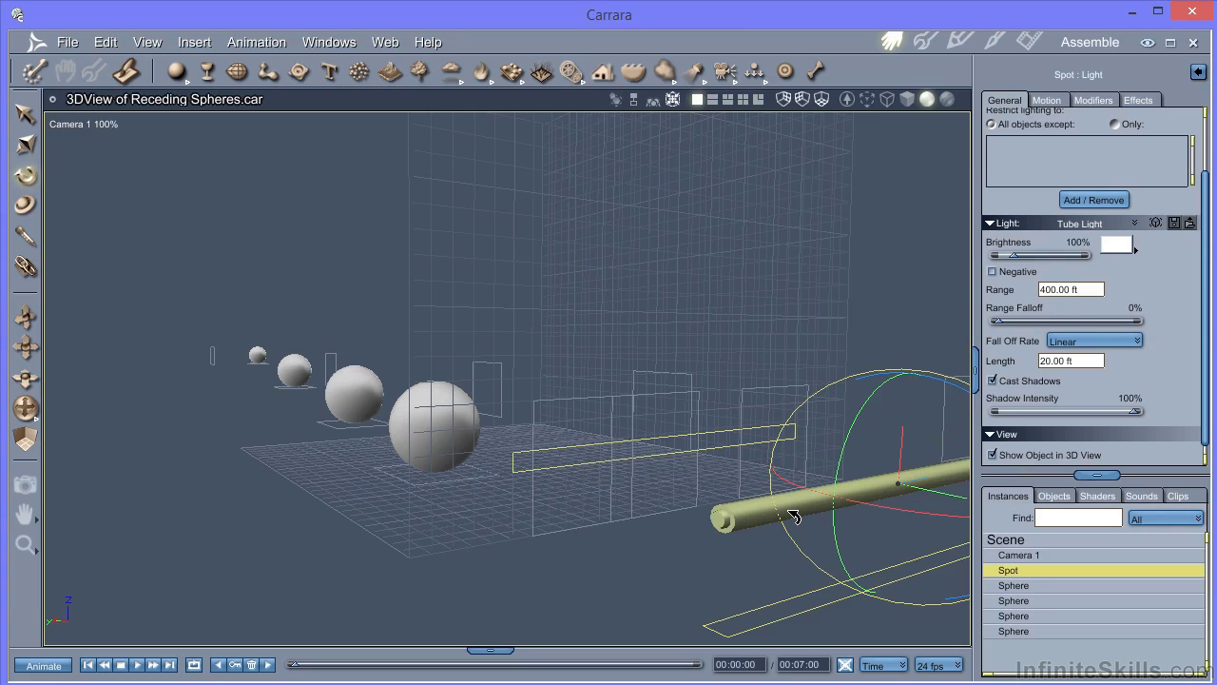
Give the tube light a 300 ft range, more range falloff, and Distance Squared falloff rate.
click(1058, 289)
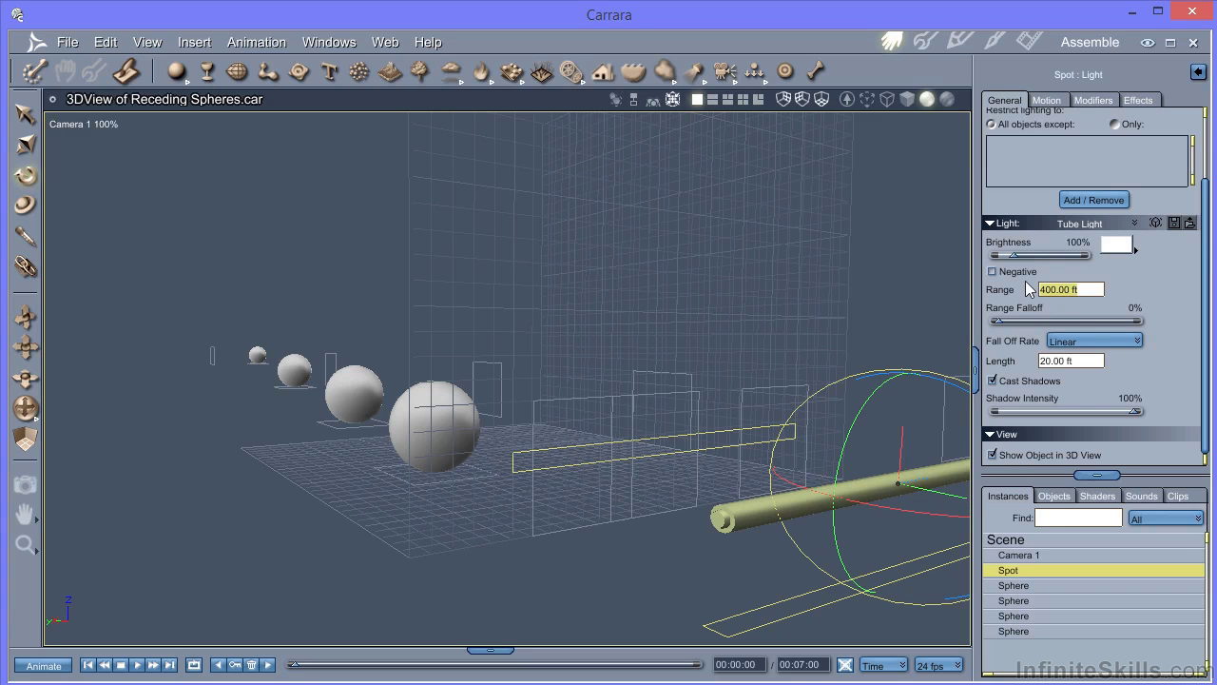
text(300)
key(Return)
drag(1005, 324, 1118, 328)
click(1153, 332)
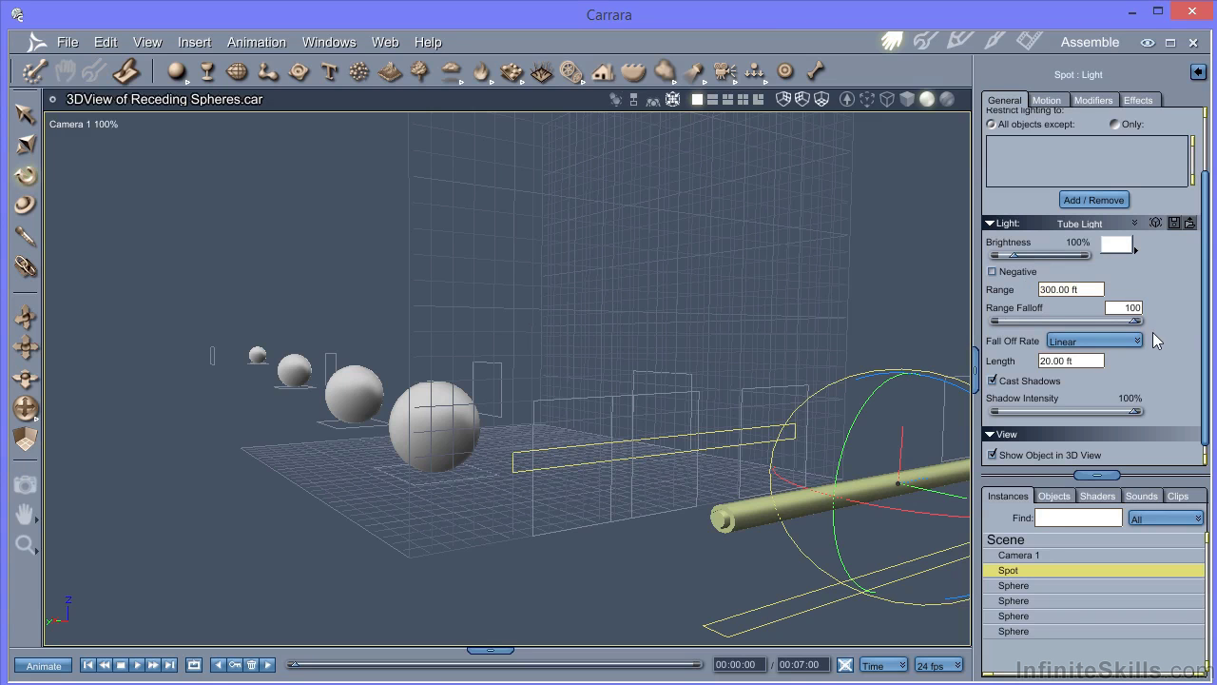
click(1113, 350)
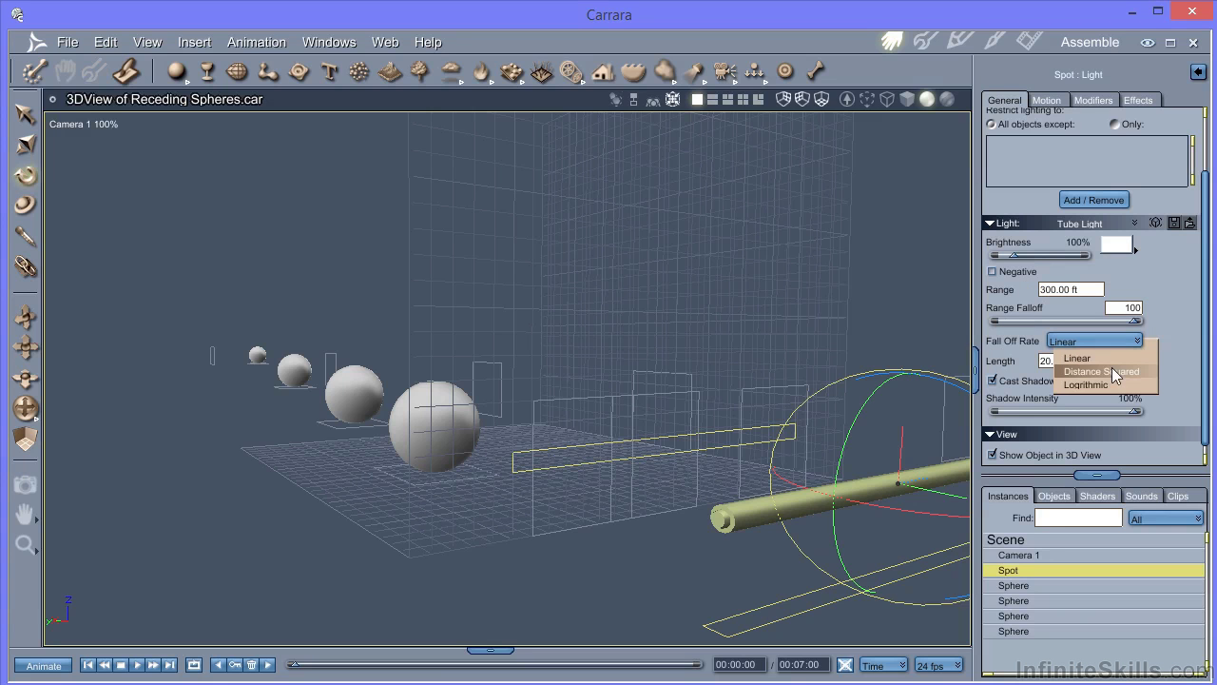
click(1111, 370)
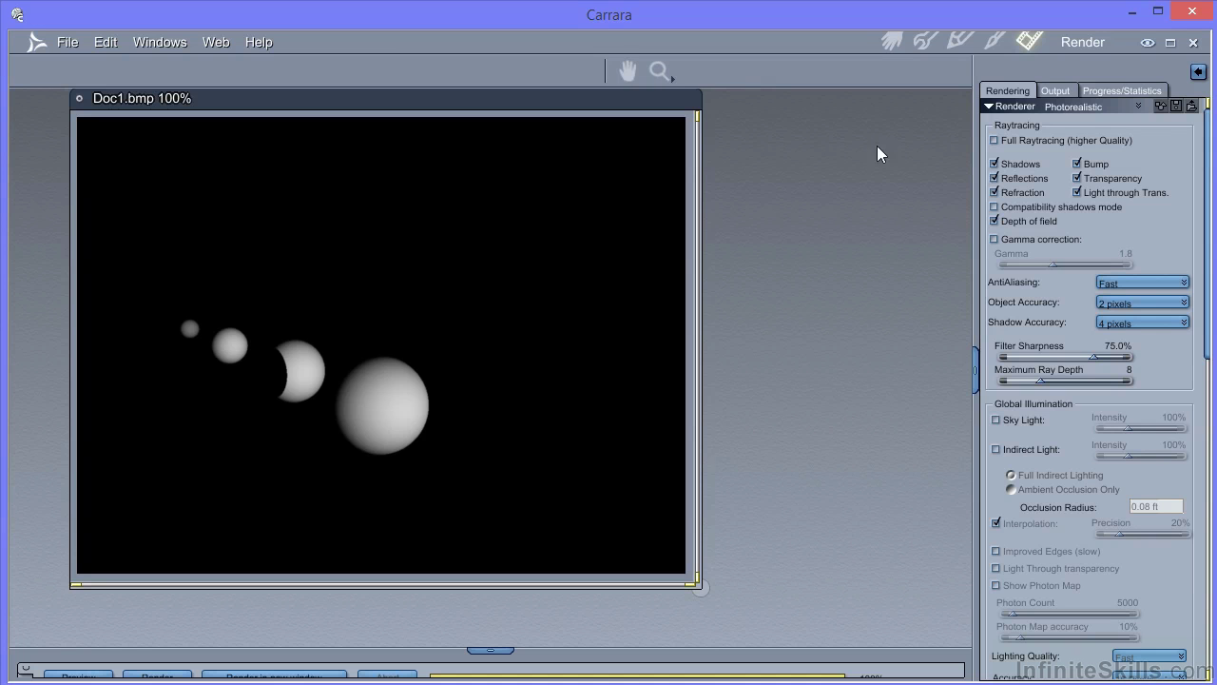
Go back to the Assemble room to see the tube light's settings again.
click(890, 43)
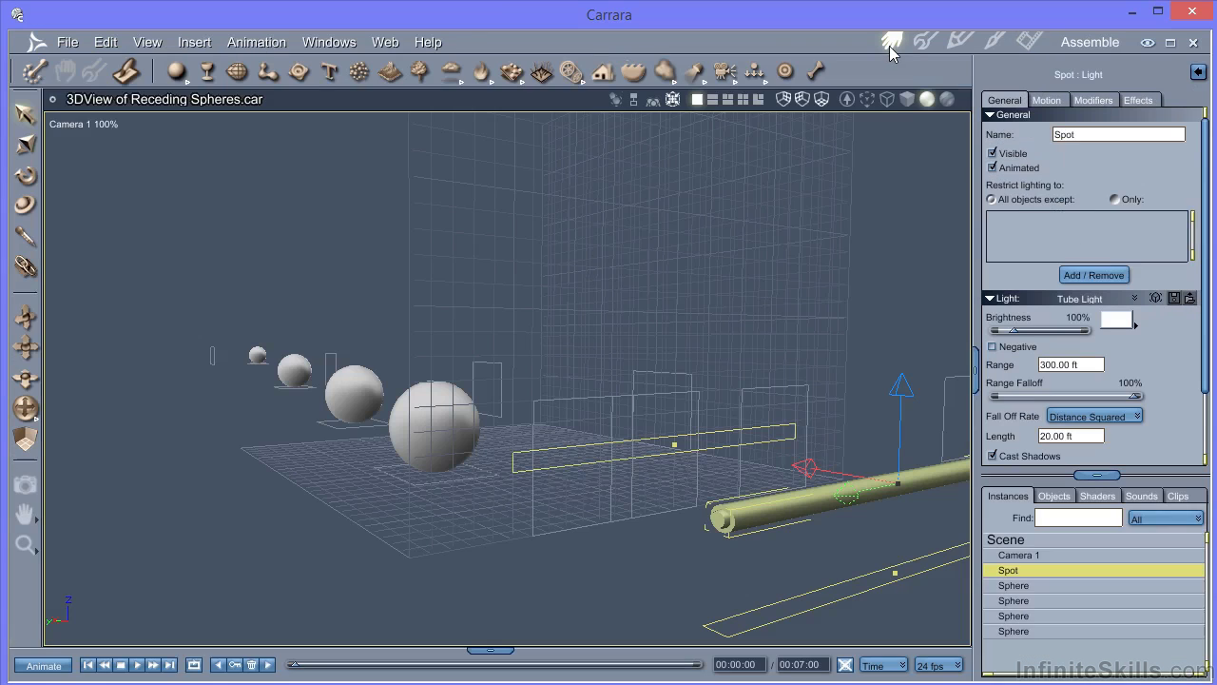
Enable soft shadows for the tube light in its Effects settings.
click(1142, 100)
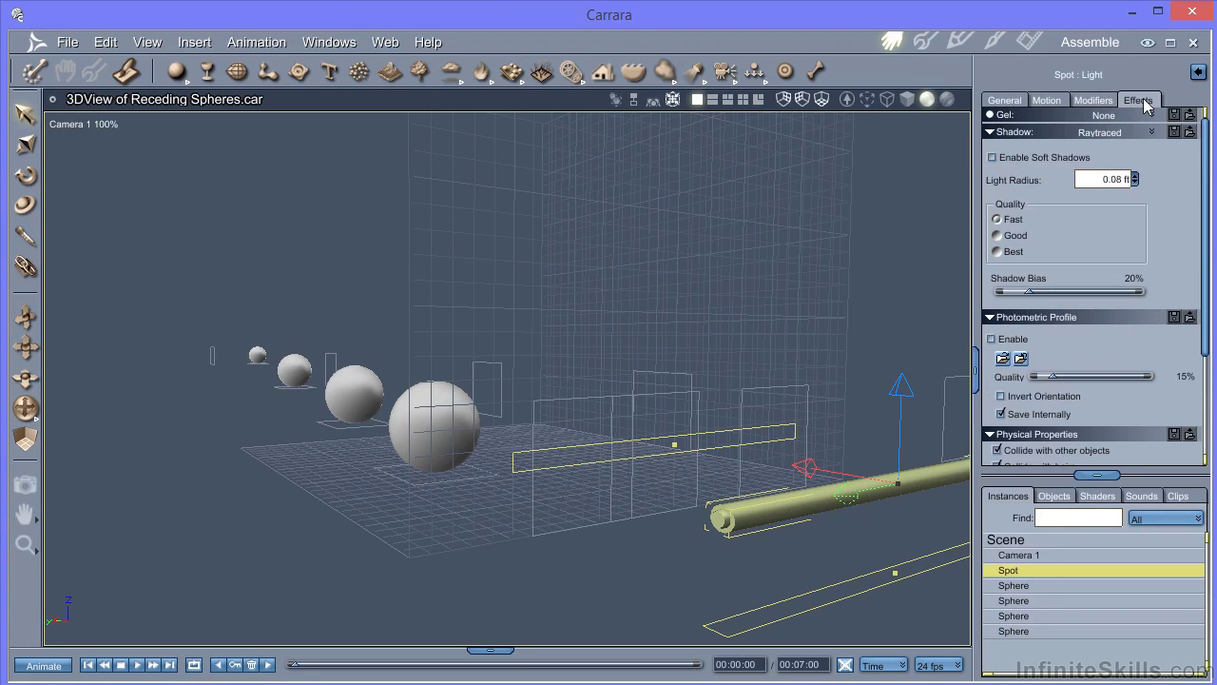
click(1022, 159)
click(1027, 42)
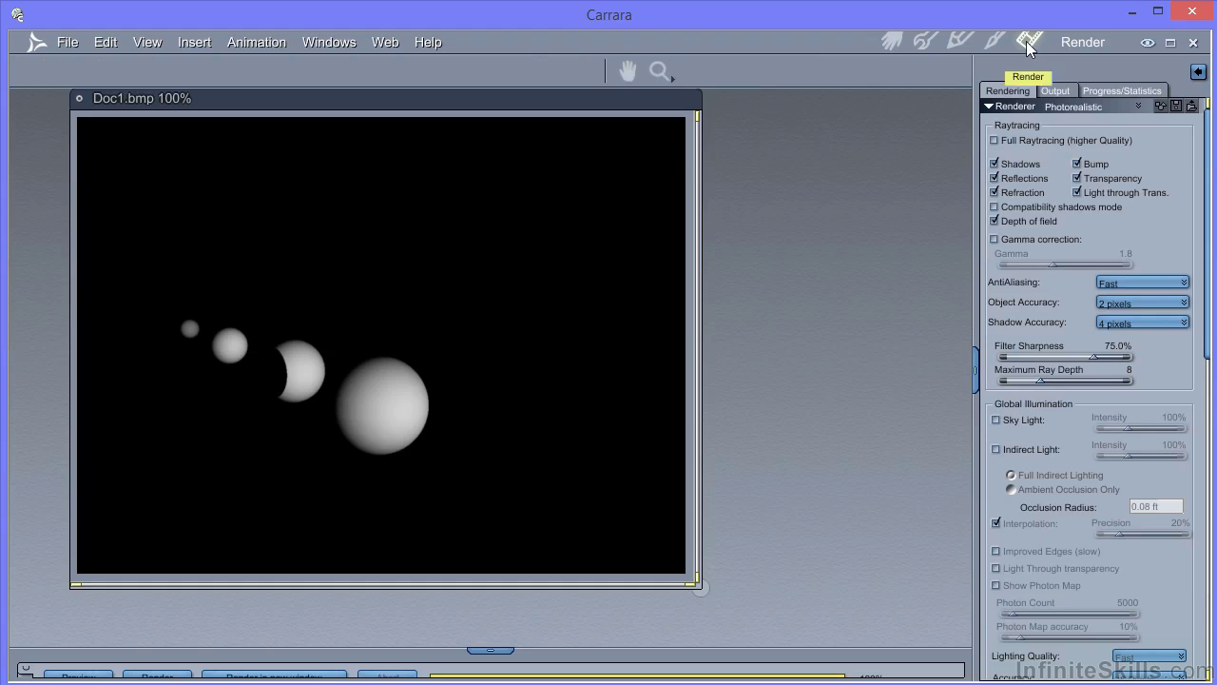